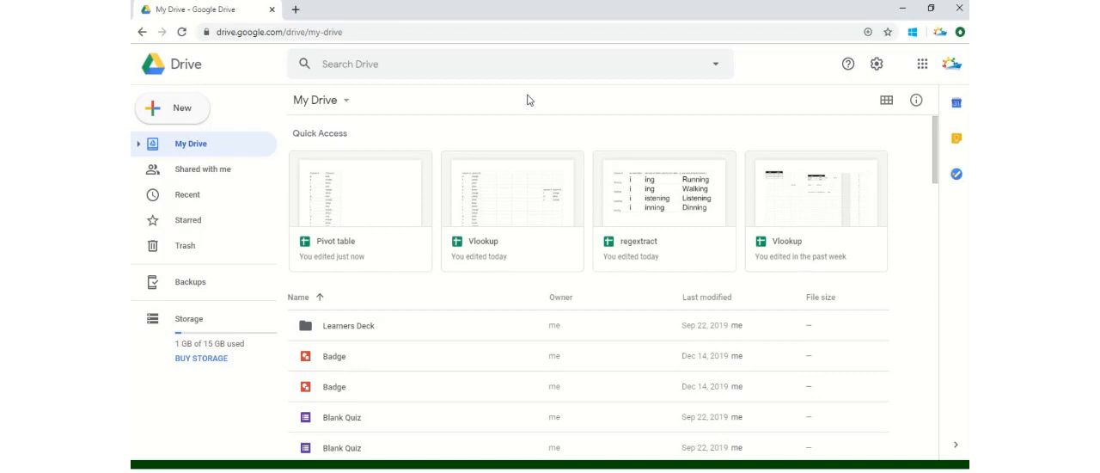
Create a new blank Google Sheets spreadsheet in My Drive
click(189, 110)
mouse_move(304, 215)
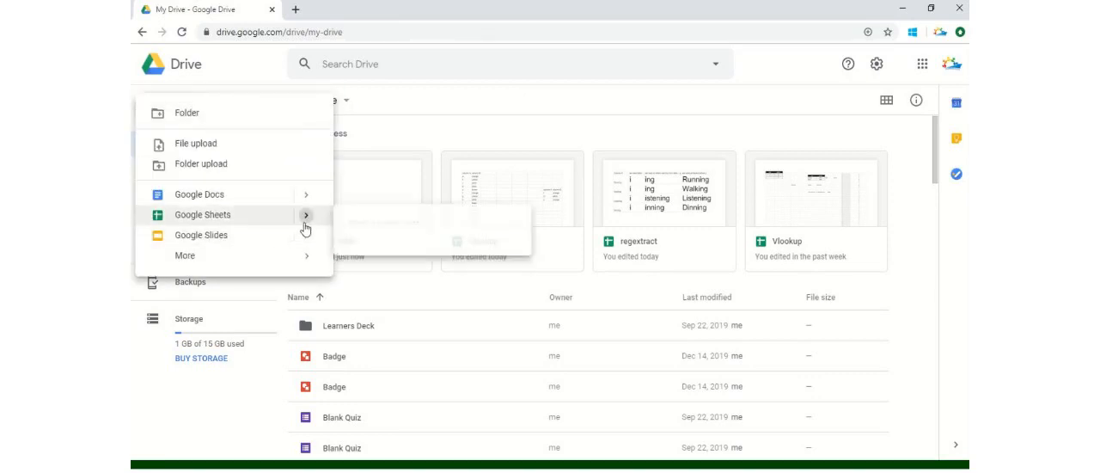
click(395, 228)
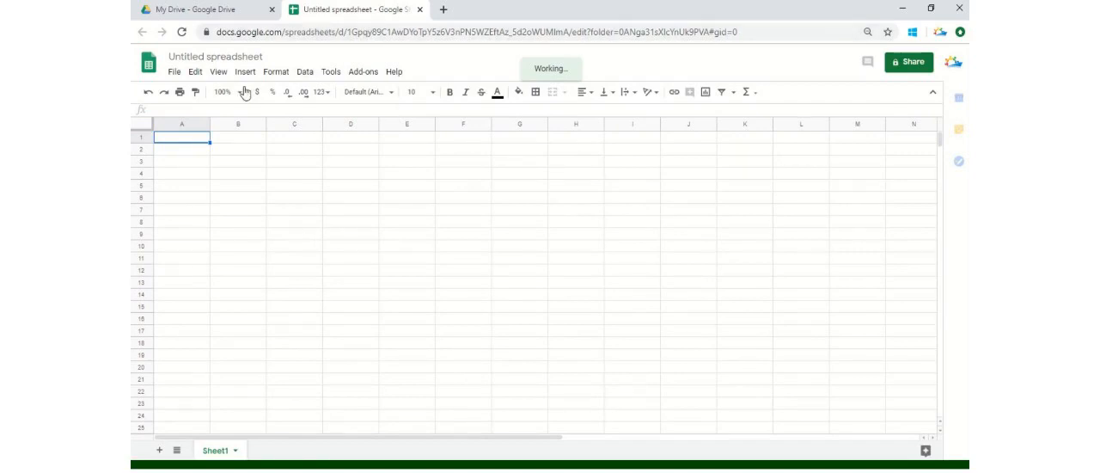
Rename the untitled spreadsheet as "pivot table"
click(232, 58)
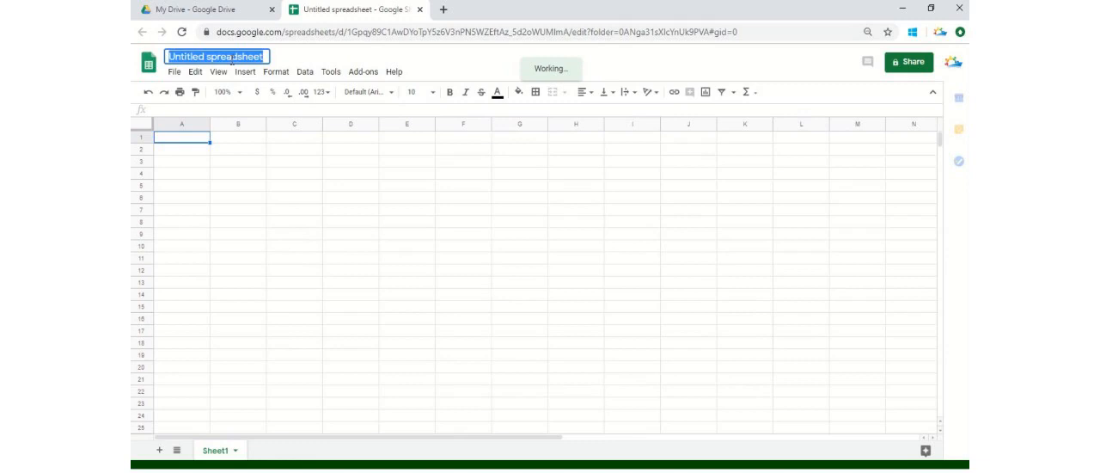
text(Pi)
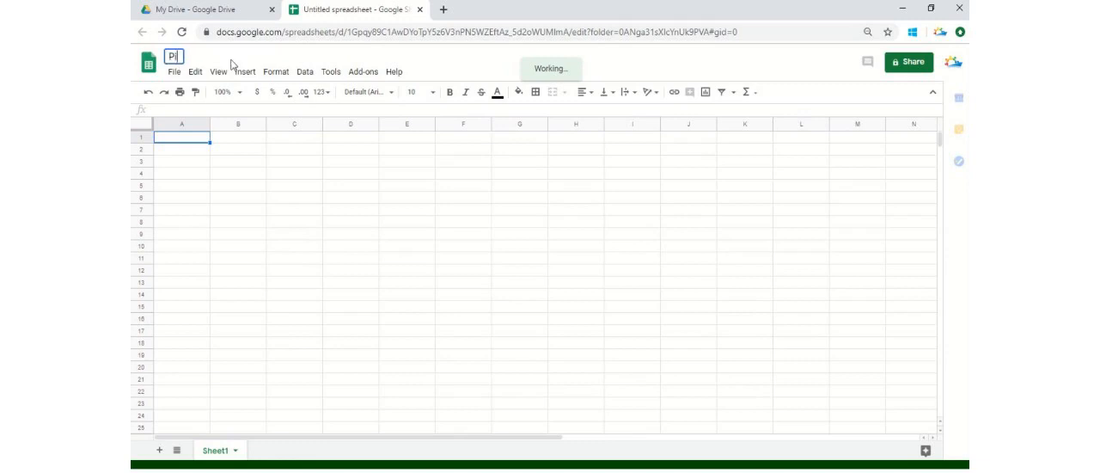
text(vot ble)
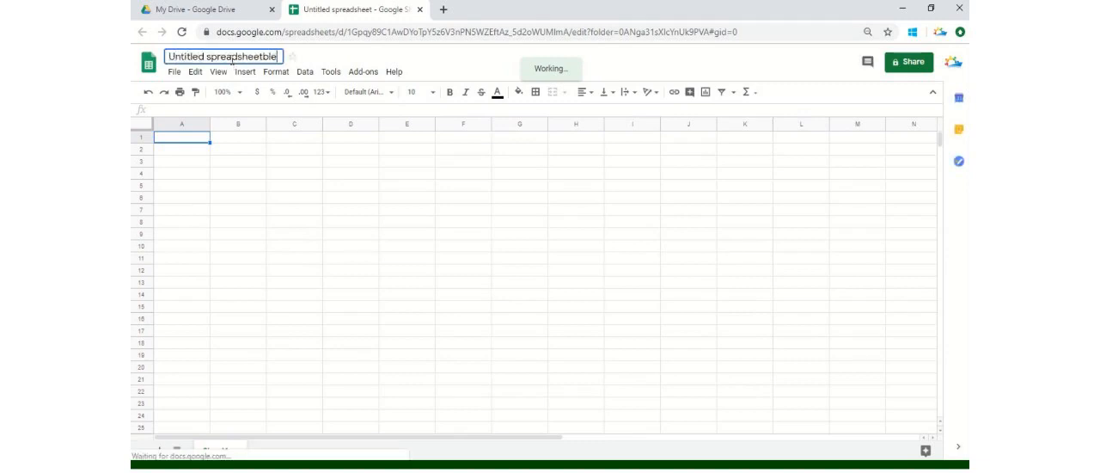
triple_click(267, 55)
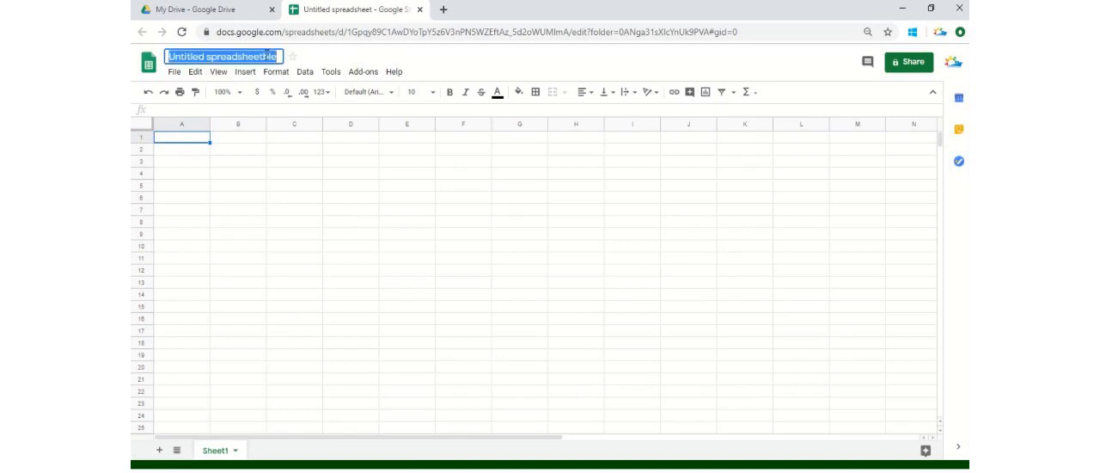
text(pivot)
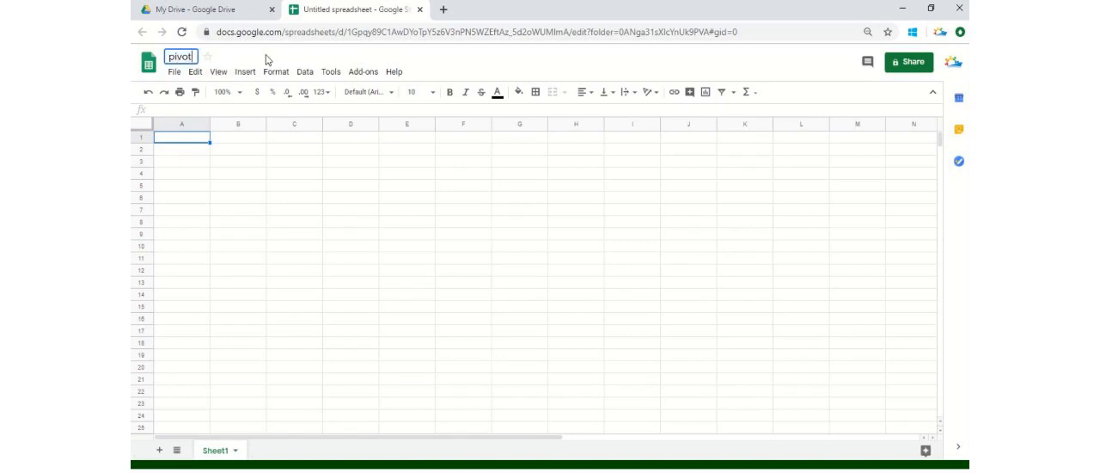
text( table)
click(184, 159)
Enter the headers "Column A" in cell A1 and "Column B" in cell B1
click(184, 143)
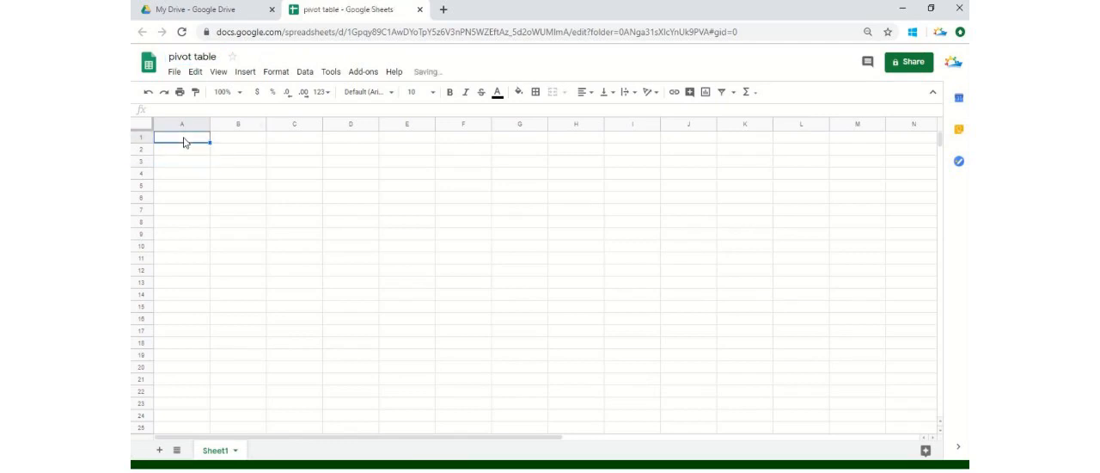
text(Column)
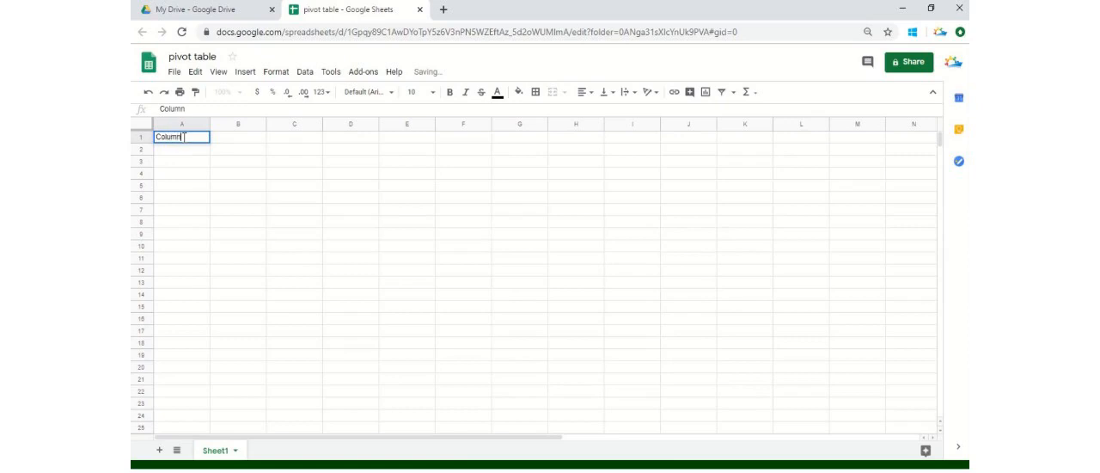
text( A)
key(Tab)
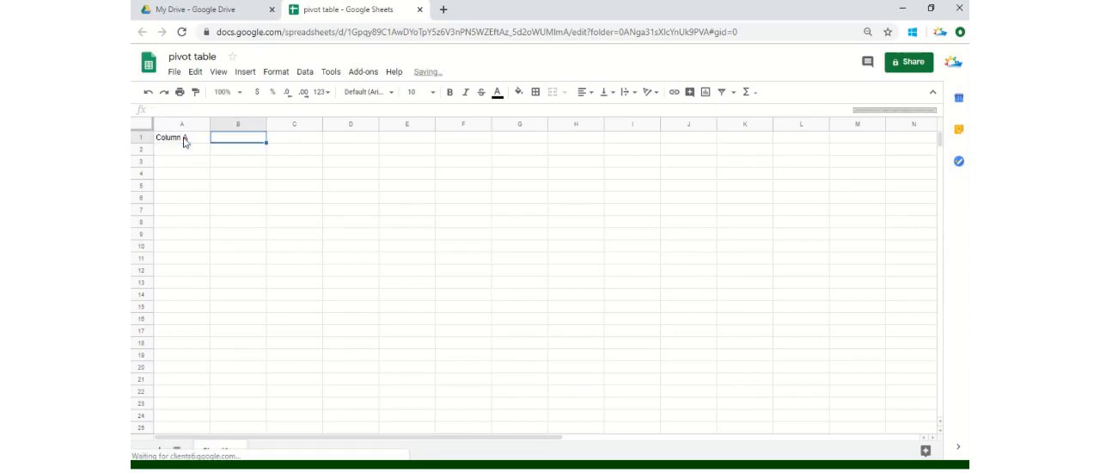
text(Colum)
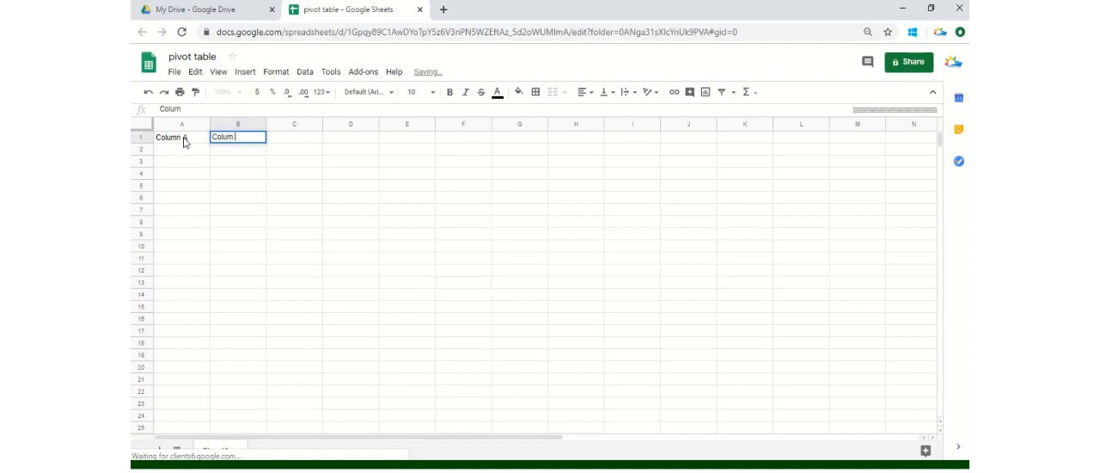
text(n B)
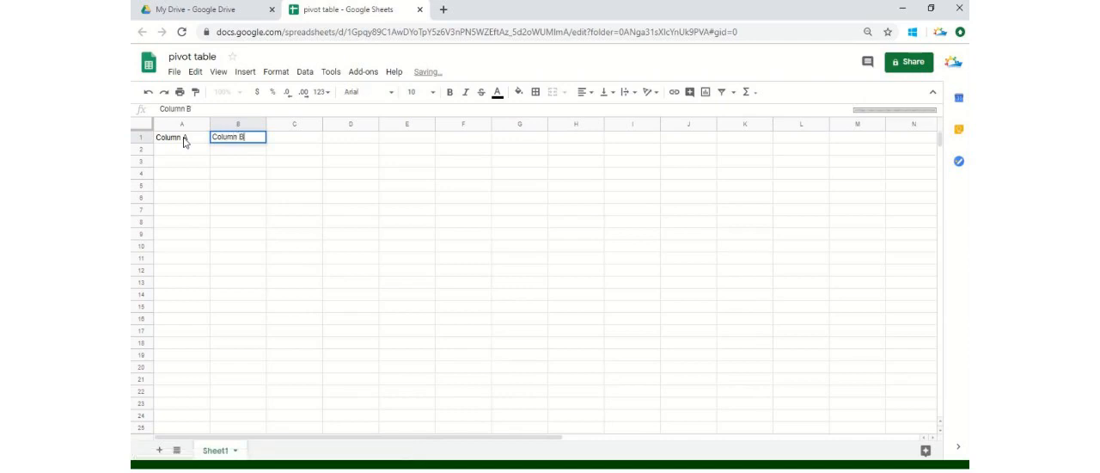
key(Return)
Enter the letter "a" in cell A2 as the first value under Column A
key(Left)
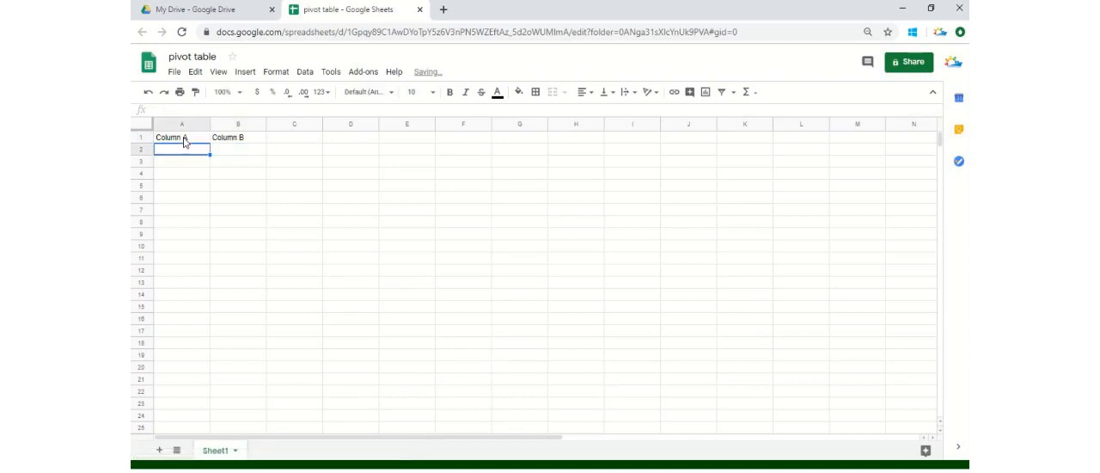
text(a)
key(Return)
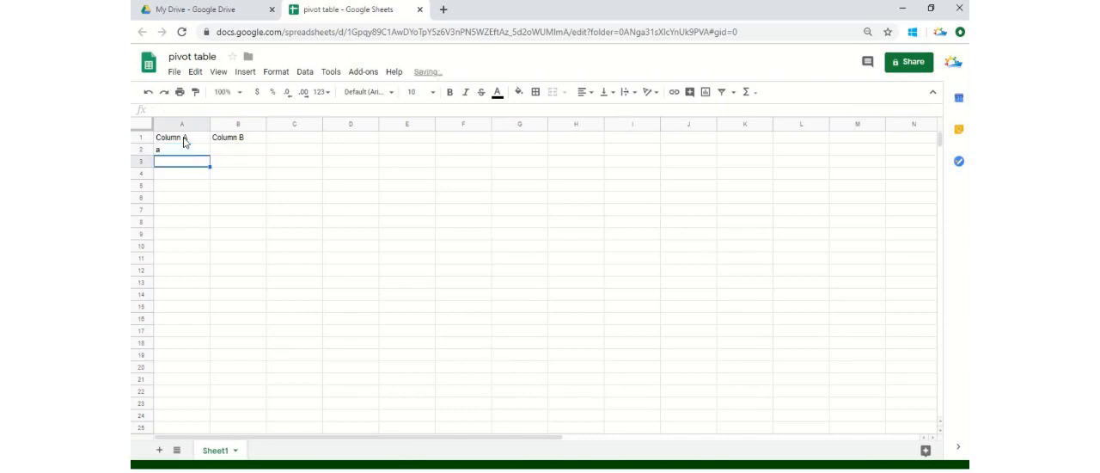
Enter the formula =CHAR(CODE(A2)+1) in cell A3 and fill it down to A27
text(=)
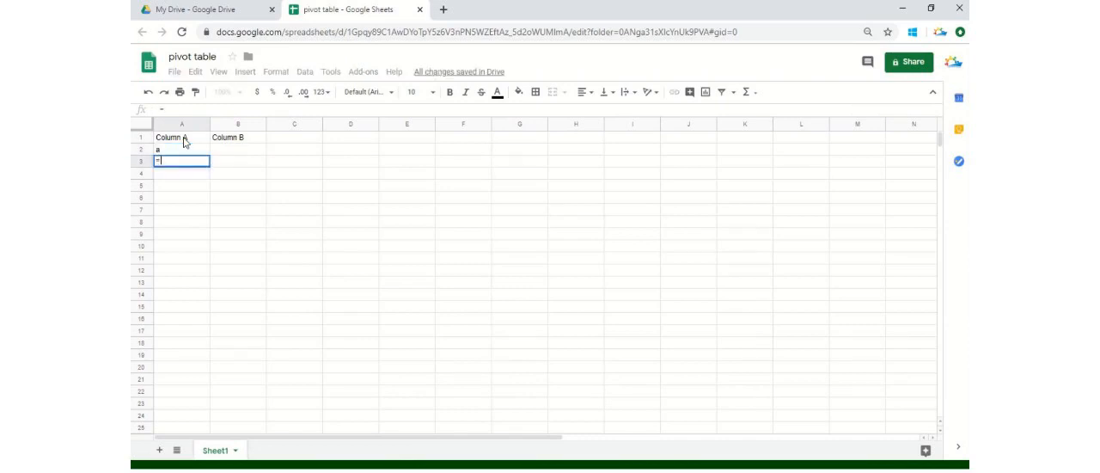
text(char)
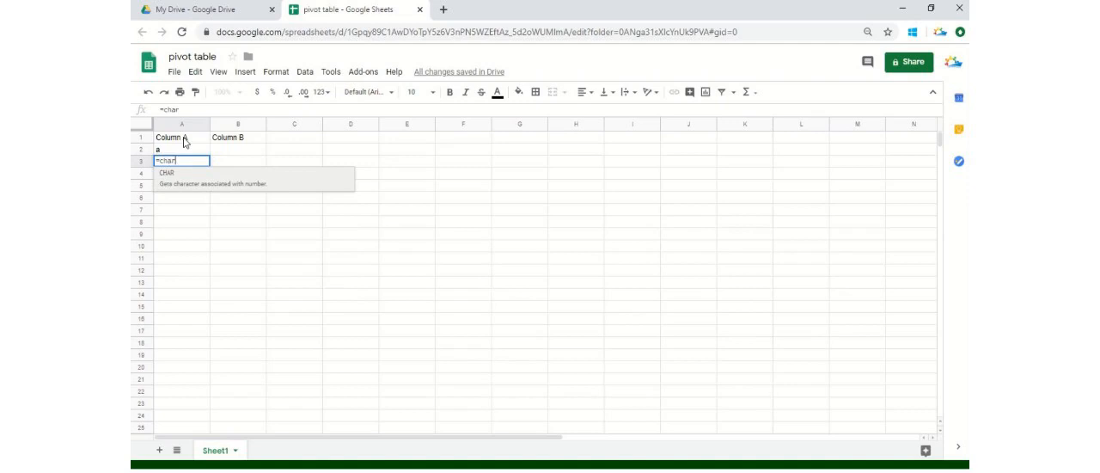
key(Tab)
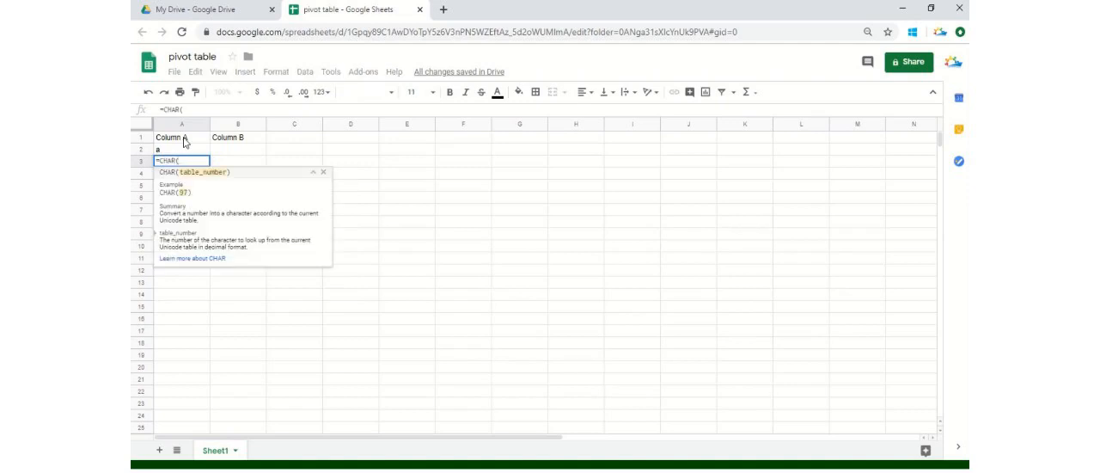
text(code)
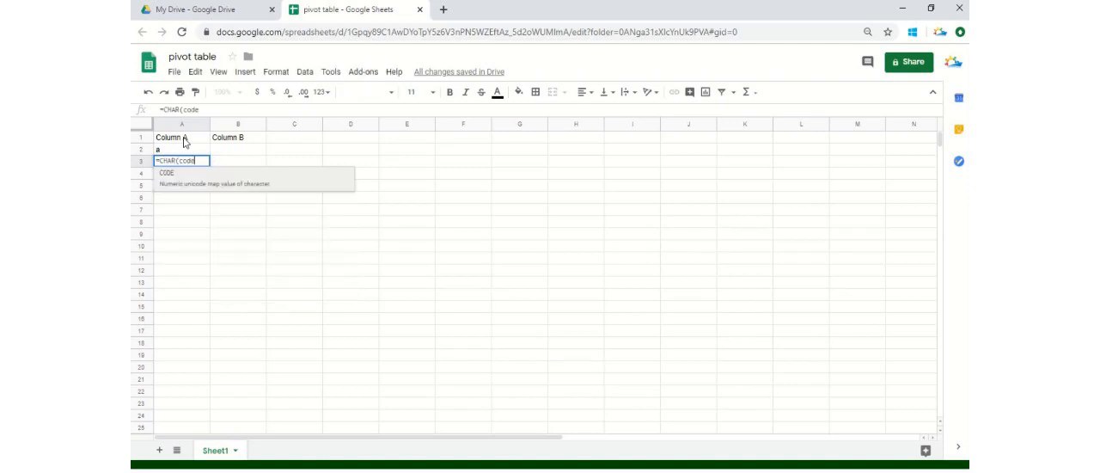
key(Tab)
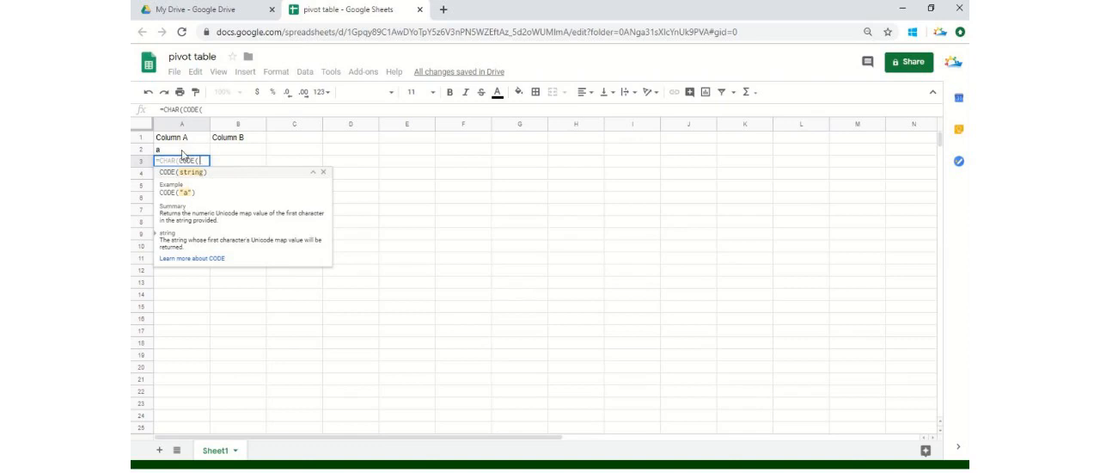
click(181, 153)
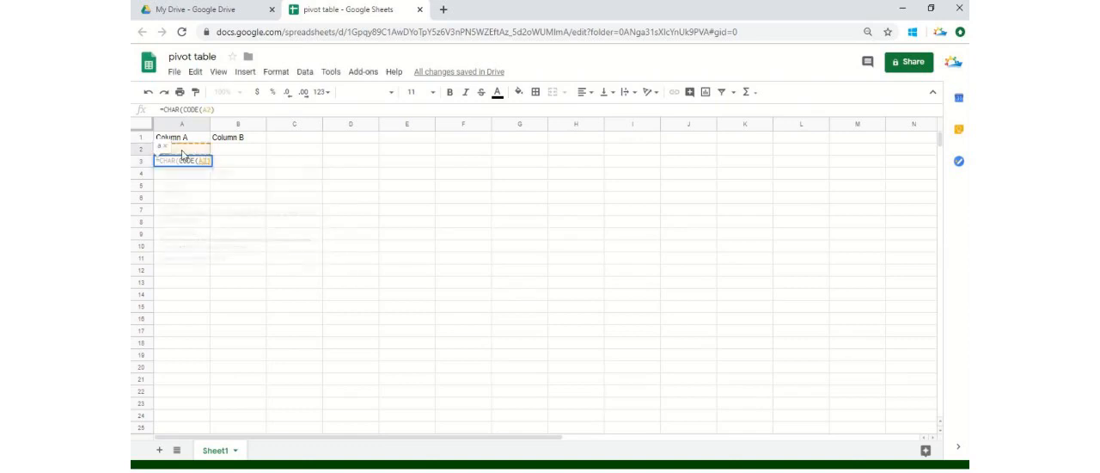
text()+1)
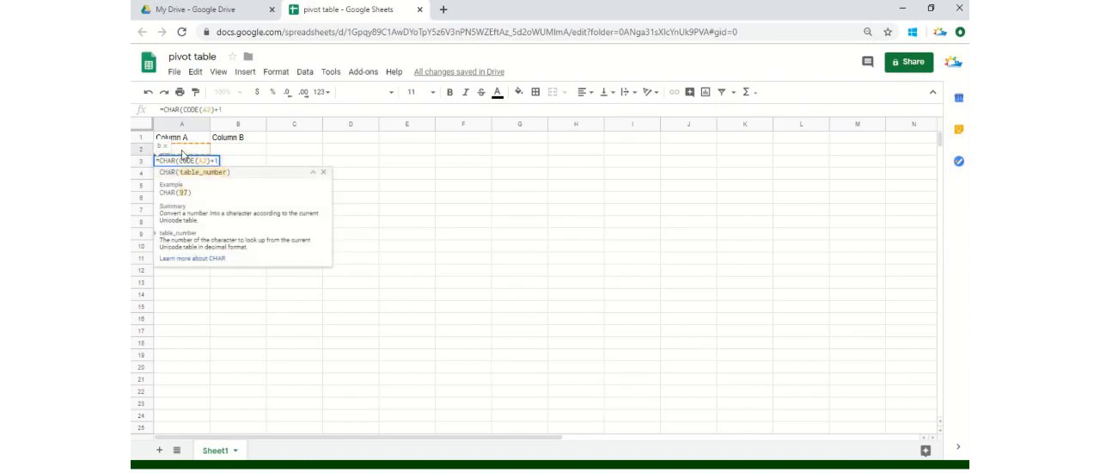
text())
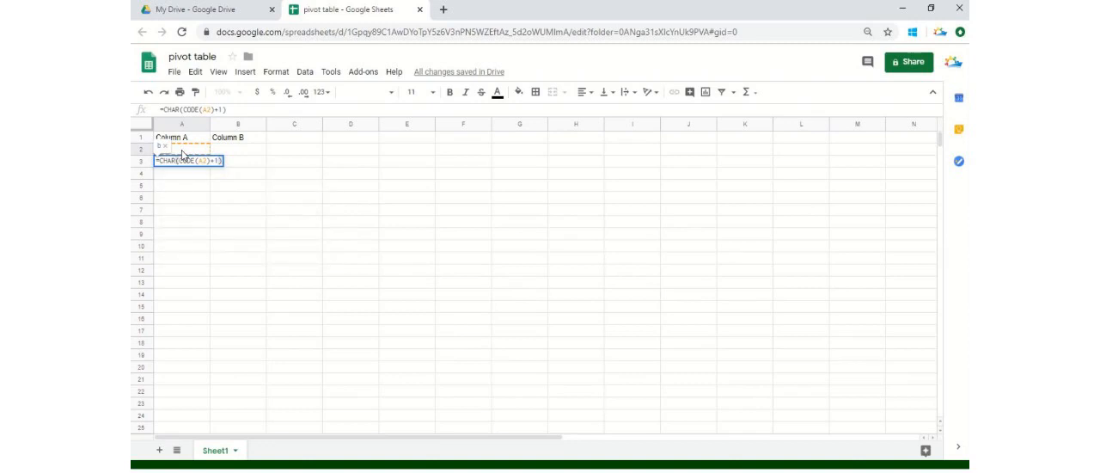
key(Return)
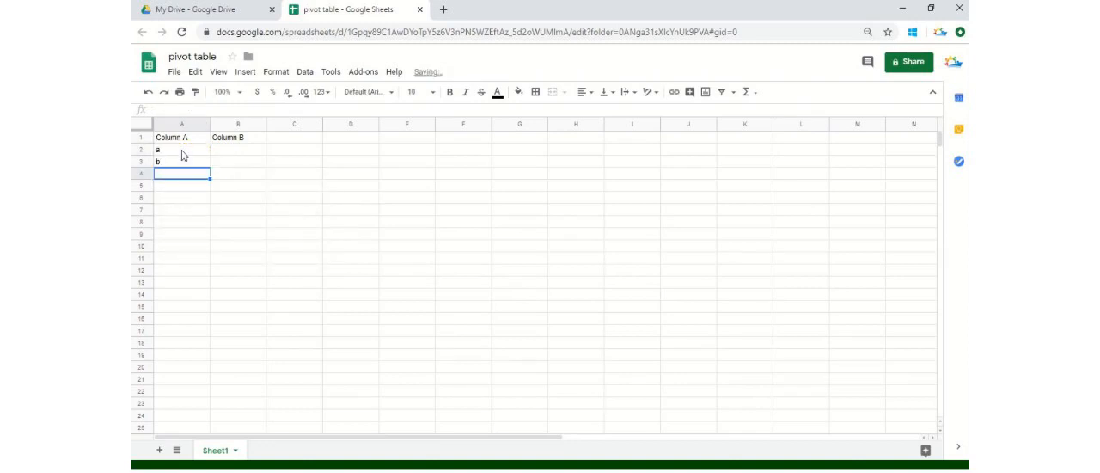
click(189, 165)
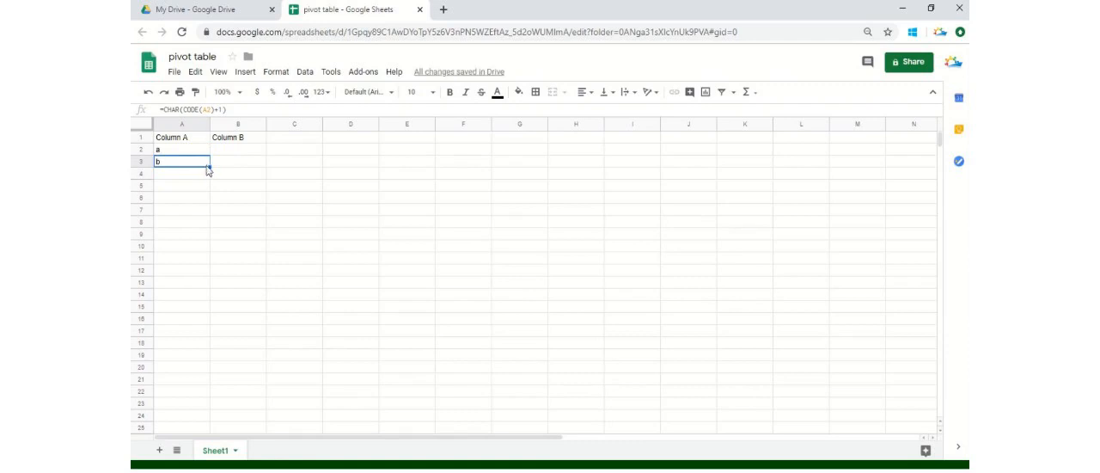
drag(210, 166, 195, 372)
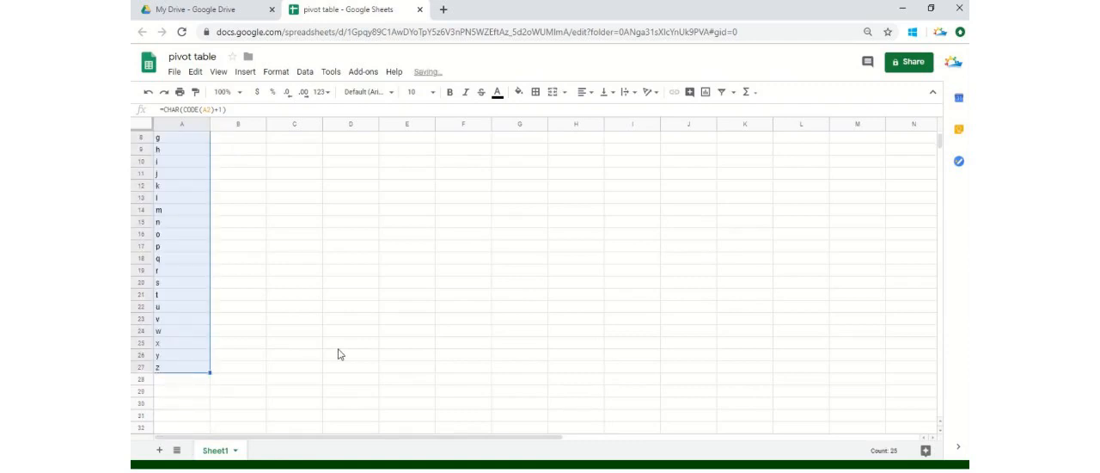
Enter "Asia", "europe" and "africa" in cells B2 to B4 under Column B
key(ctrl+Home)
key(Down)
key(Right)
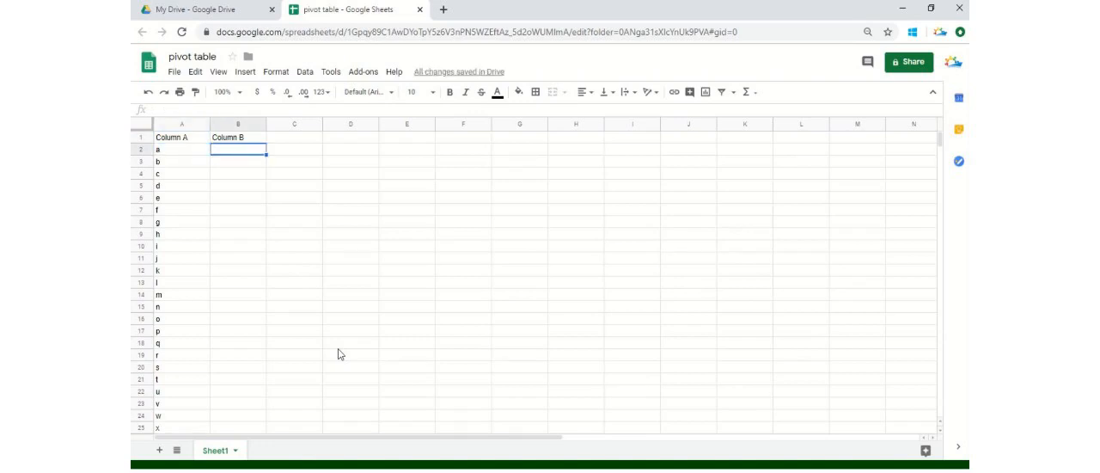
text(Asia)
key(Return)
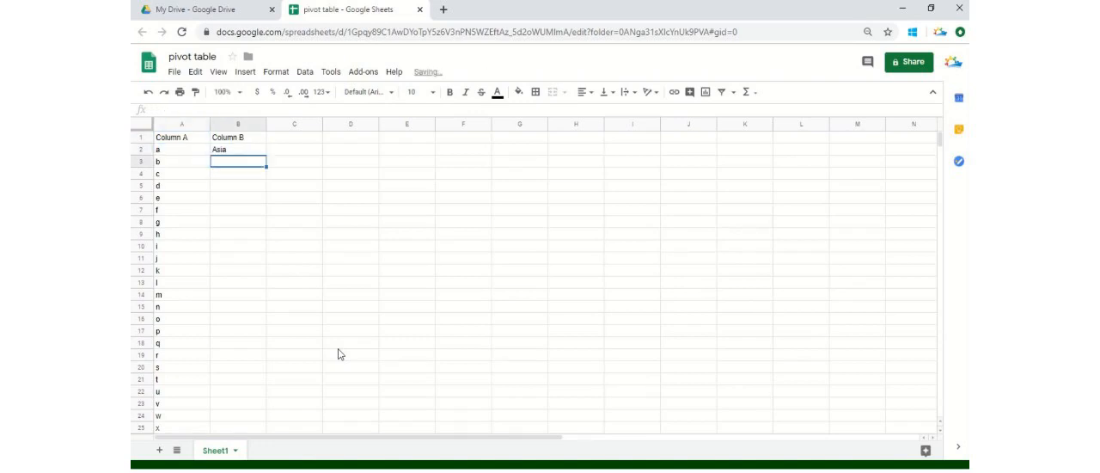
text(europe)
key(Return)
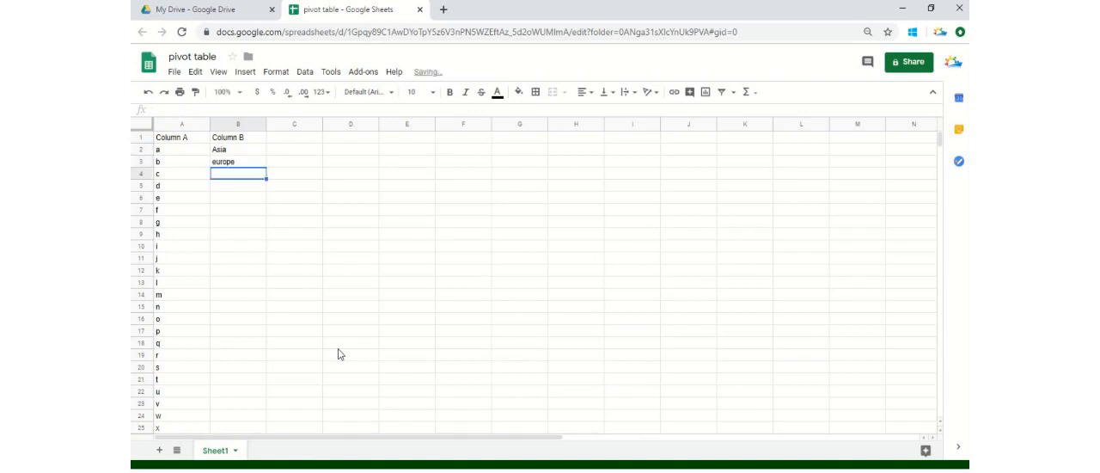
text(africa)
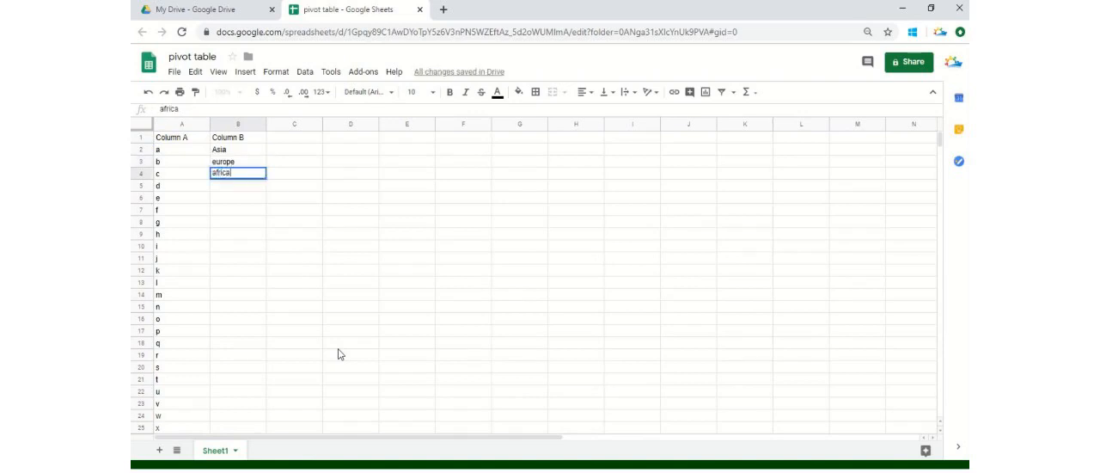
Repeat the three continent values from B2:B4 down Column B to cell B27
key(Up)
key(Up)
key(shift+Down)
key(shift+Down)
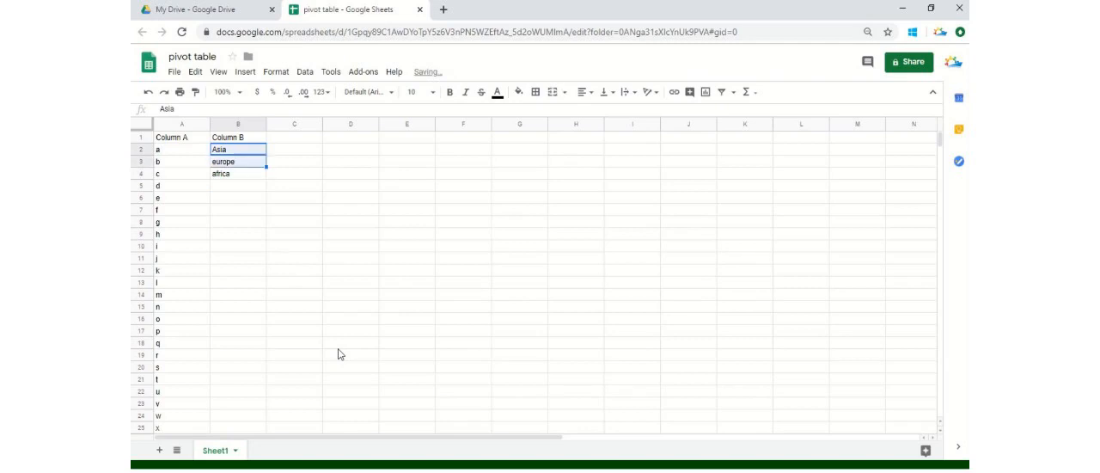
key(ctrl+c)
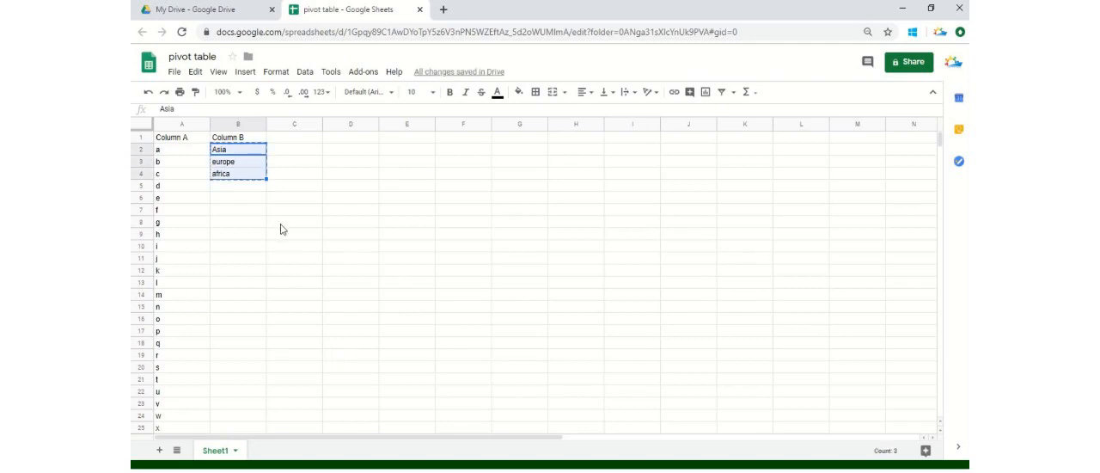
drag(268, 179, 256, 395)
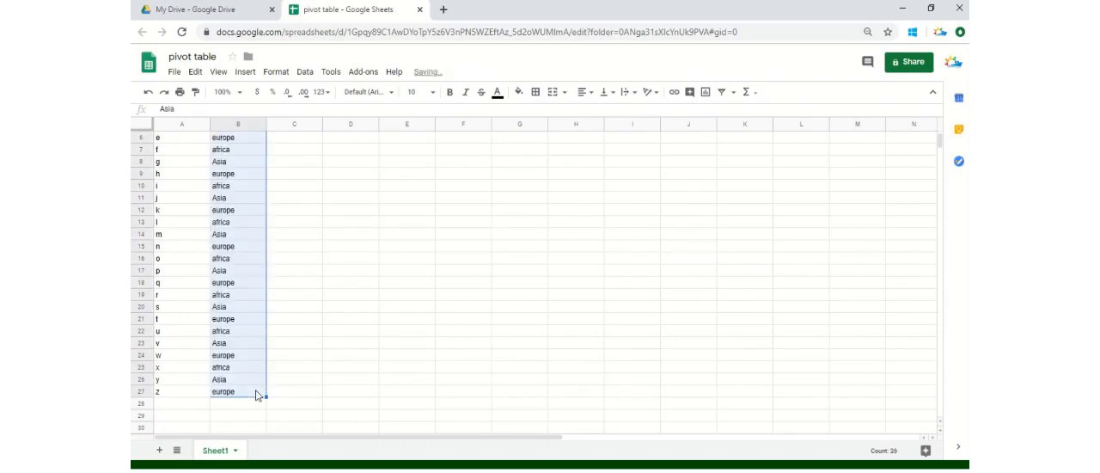
Create a pivot table on a new sheet from the data range Sheet1!A1:B27
key(ctrl+Home)
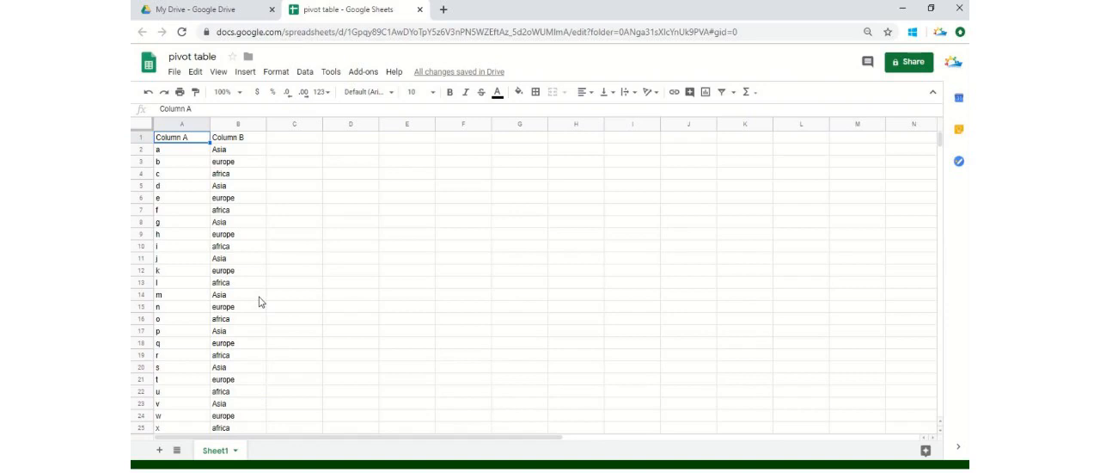
click(306, 73)
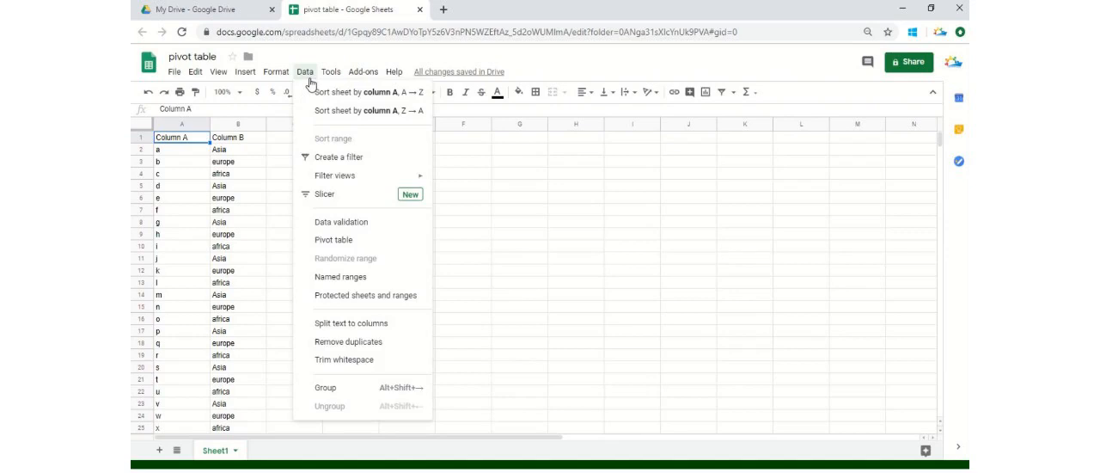
click(343, 240)
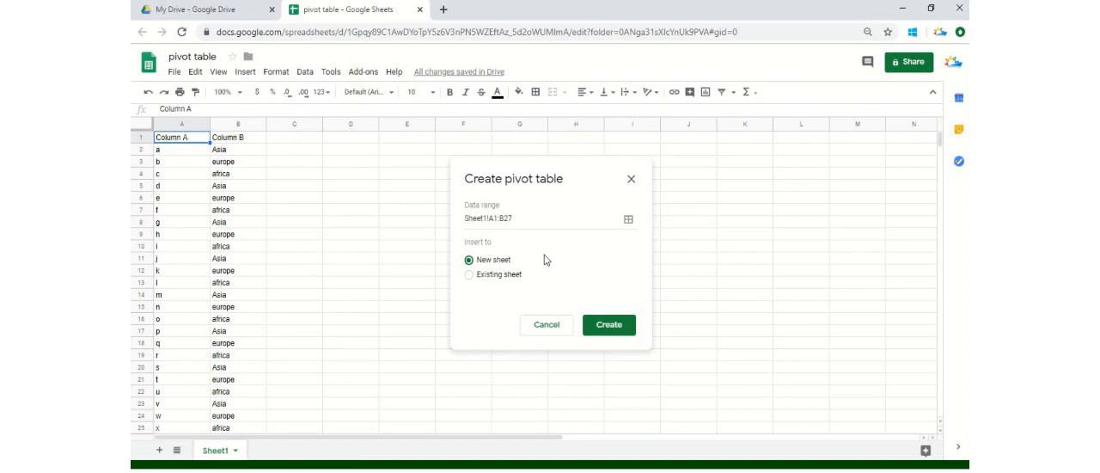
click(615, 325)
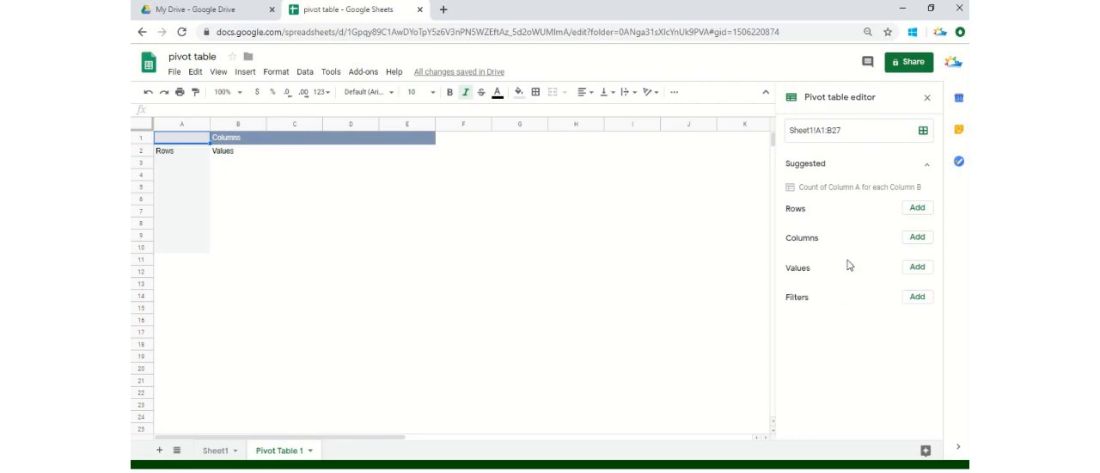
Add Column B to the pivot table's rows and also to its values, summarized by COUNTA
click(927, 209)
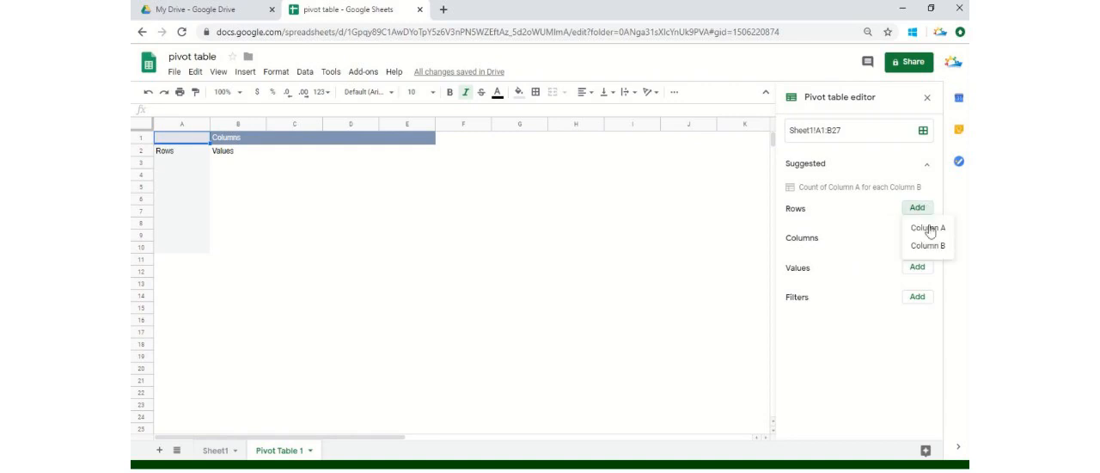
click(928, 247)
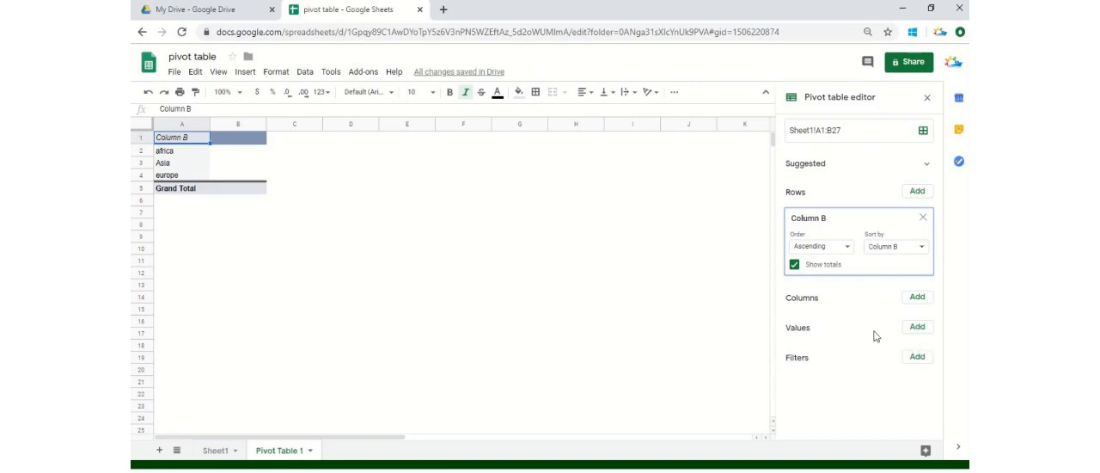
click(916, 333)
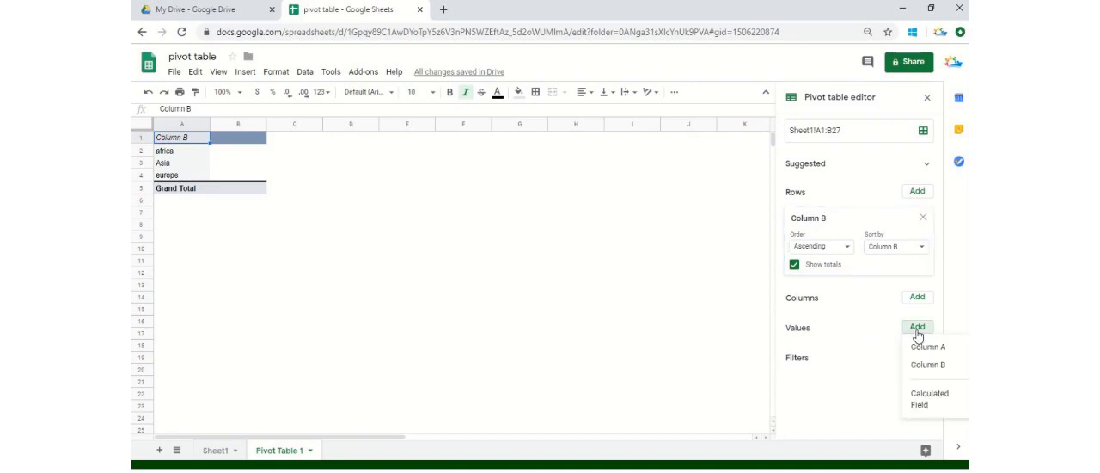
click(932, 366)
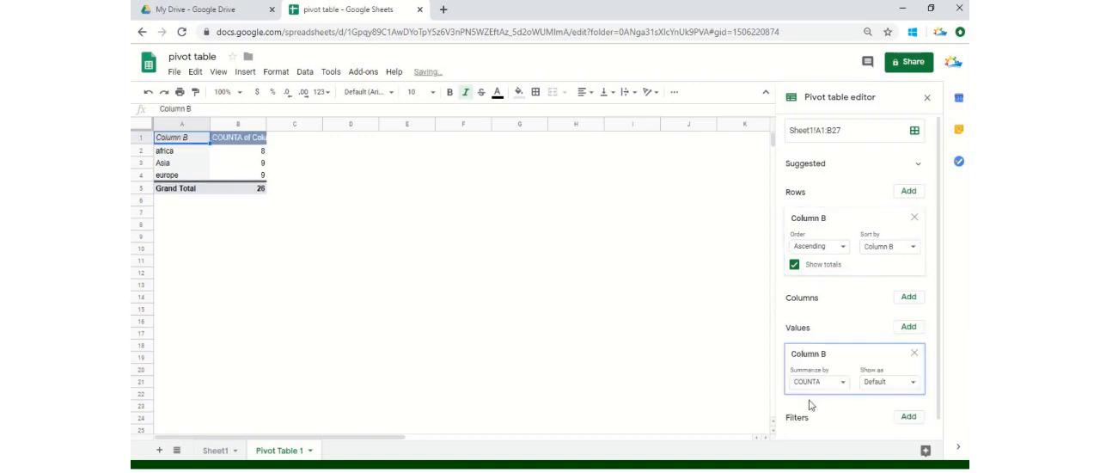
Remove the pivot table's row field and rebuild the layout with Column A as columns and Column B as rows
click(194, 156)
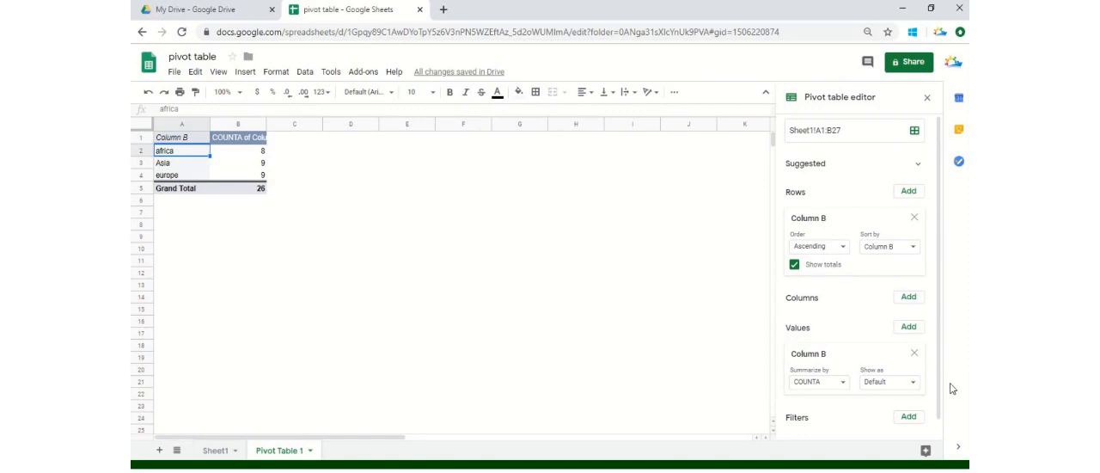
mouse_move(940, 351)
mouse_down()
mouse_move(939, 397)
mouse_move(937, 347)
mouse_up()
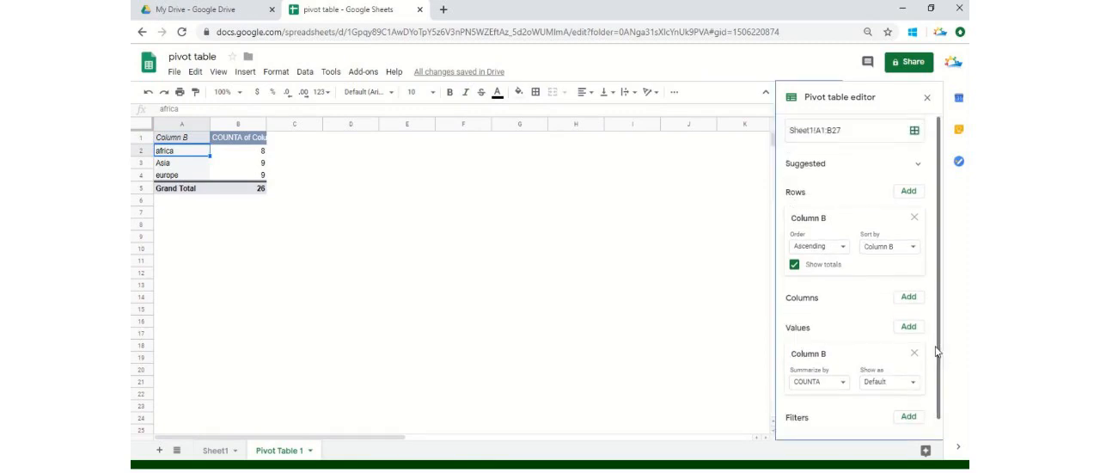
click(914, 217)
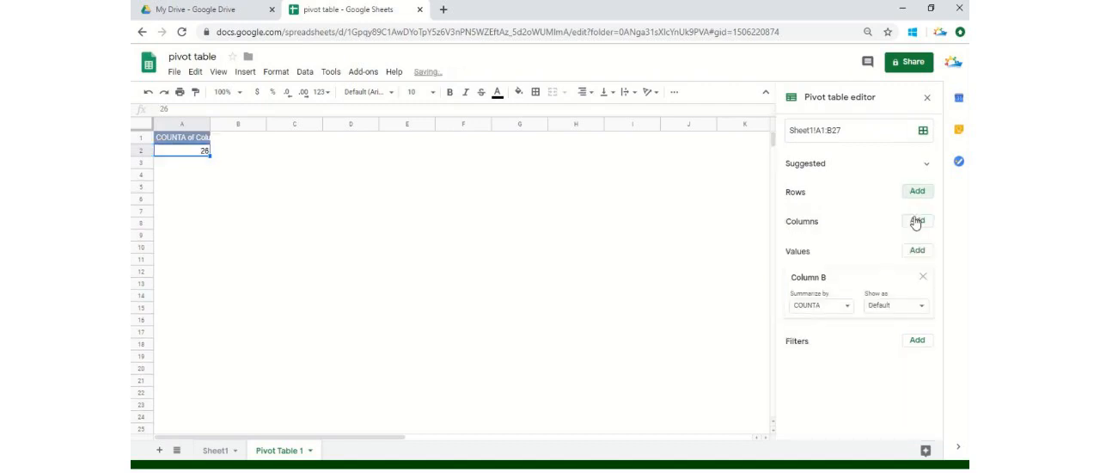
click(916, 222)
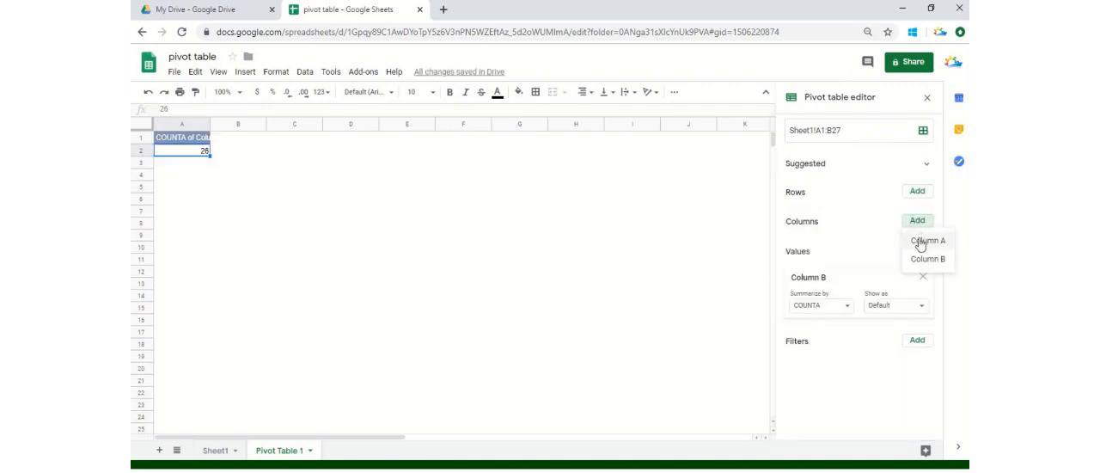
click(922, 240)
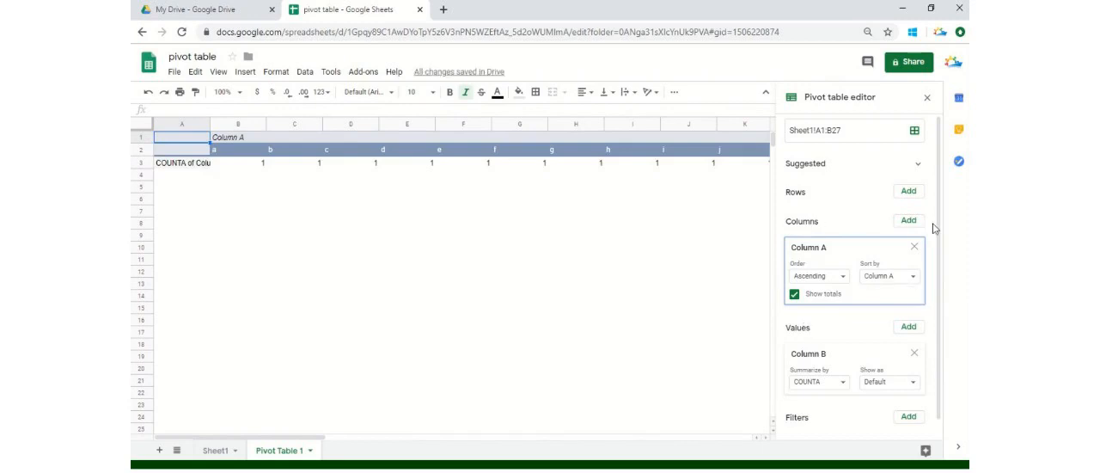
click(911, 192)
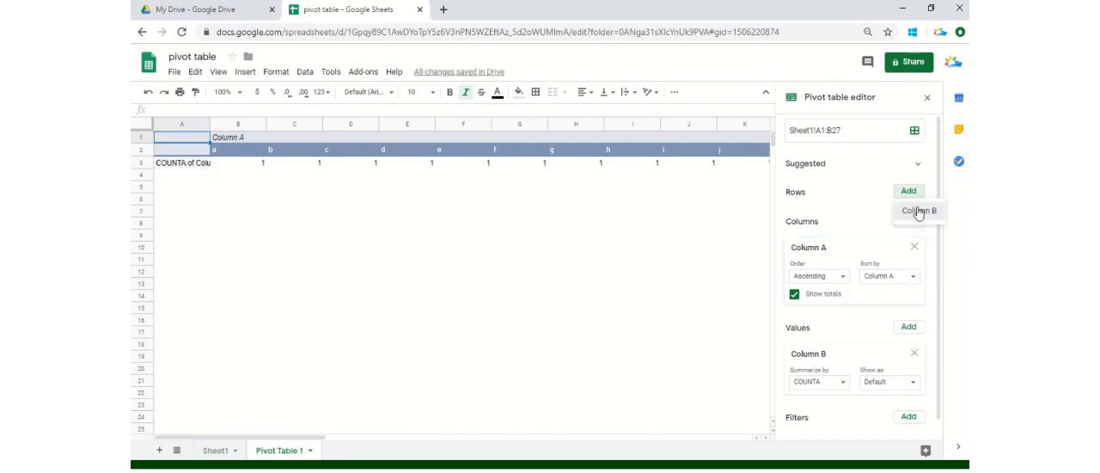
click(918, 210)
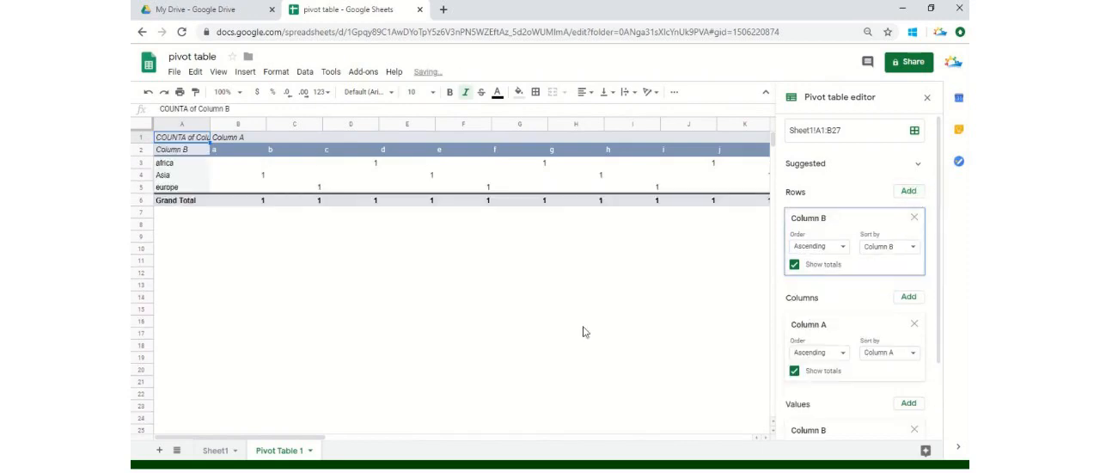
Apply the suggested pivot table layout "Count of Column A for each Column B" to the pivot table
click(183, 166)
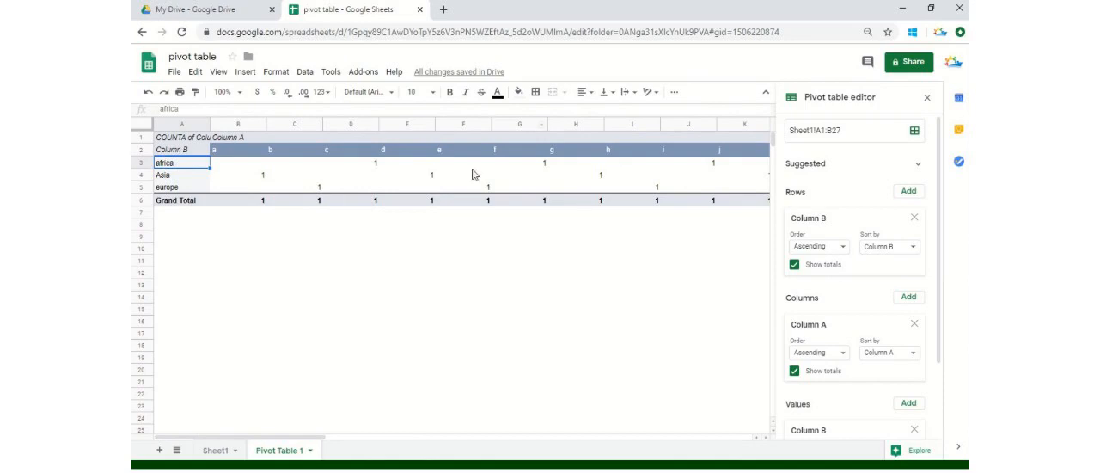
drag(296, 433, 547, 440)
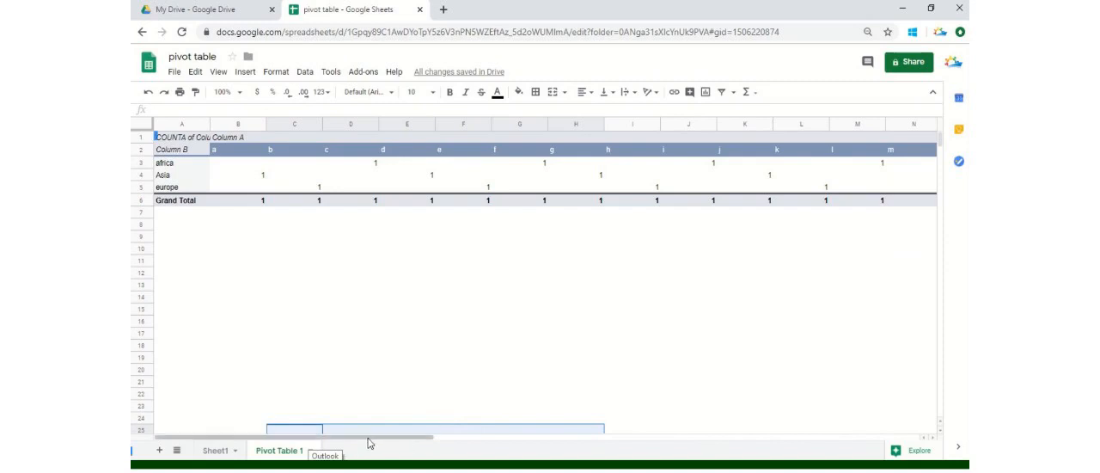
drag(369, 440, 234, 431)
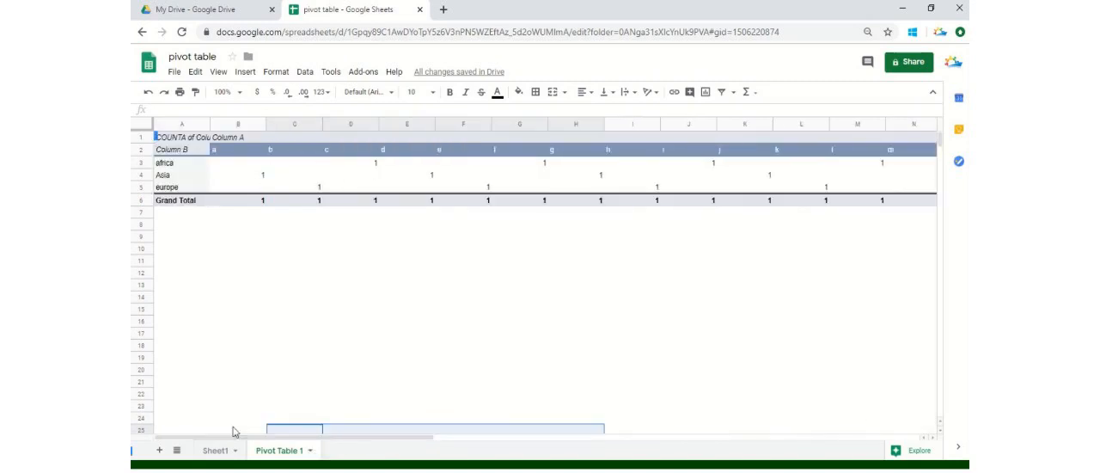
click(185, 167)
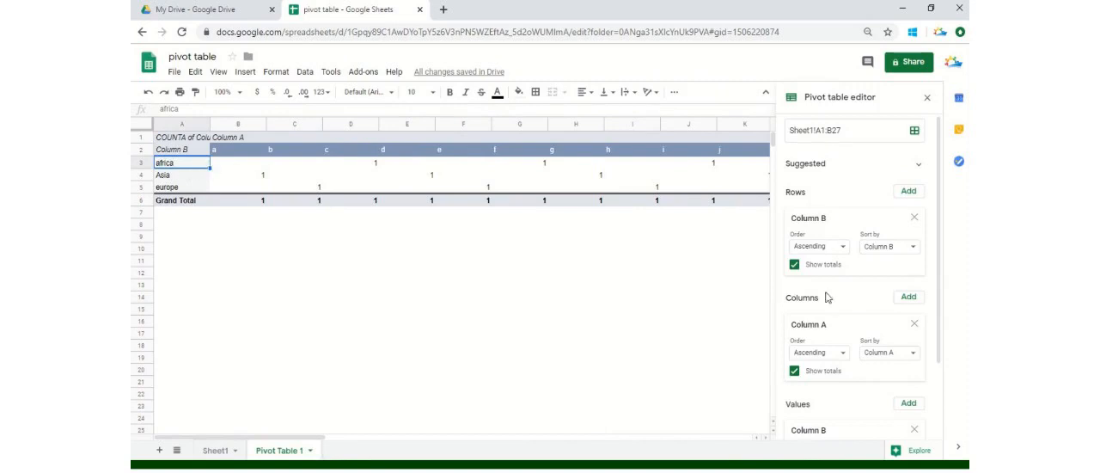
drag(939, 169, 939, 125)
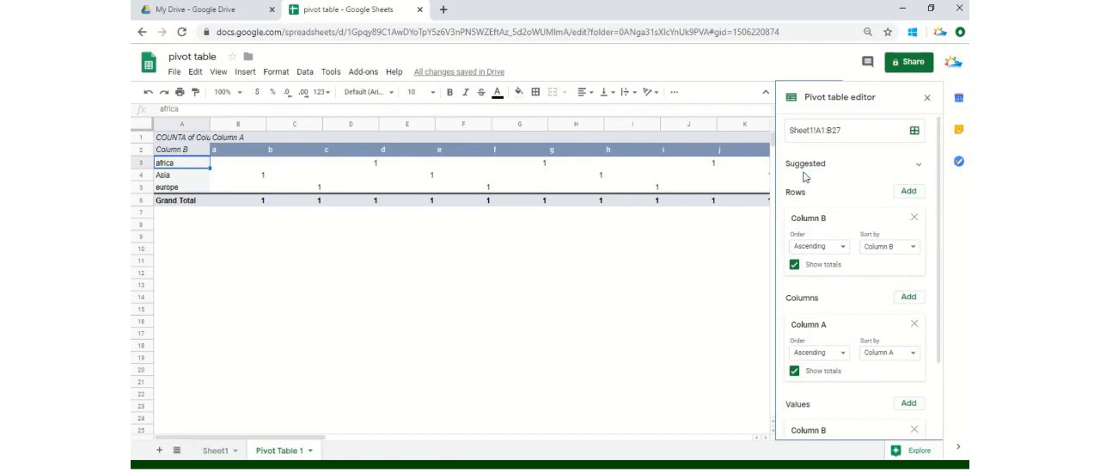
click(920, 167)
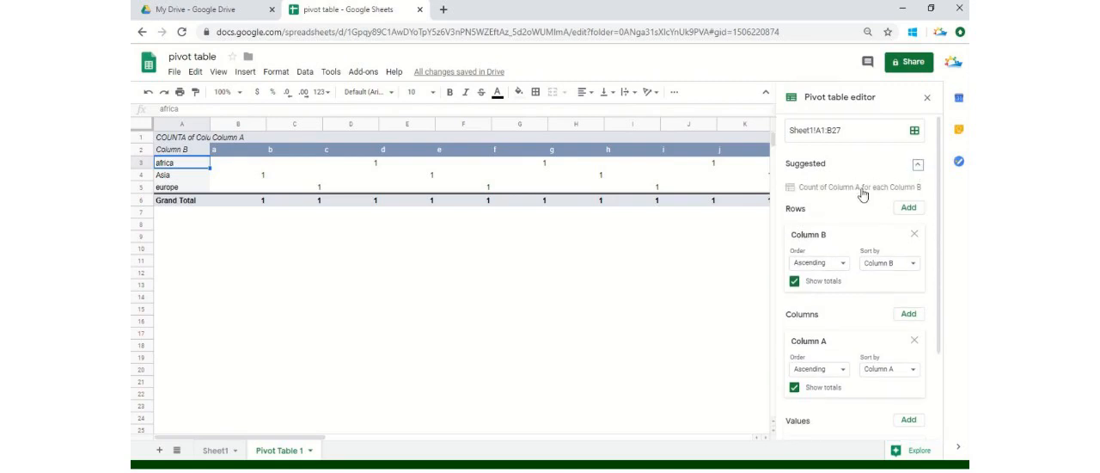
click(862, 190)
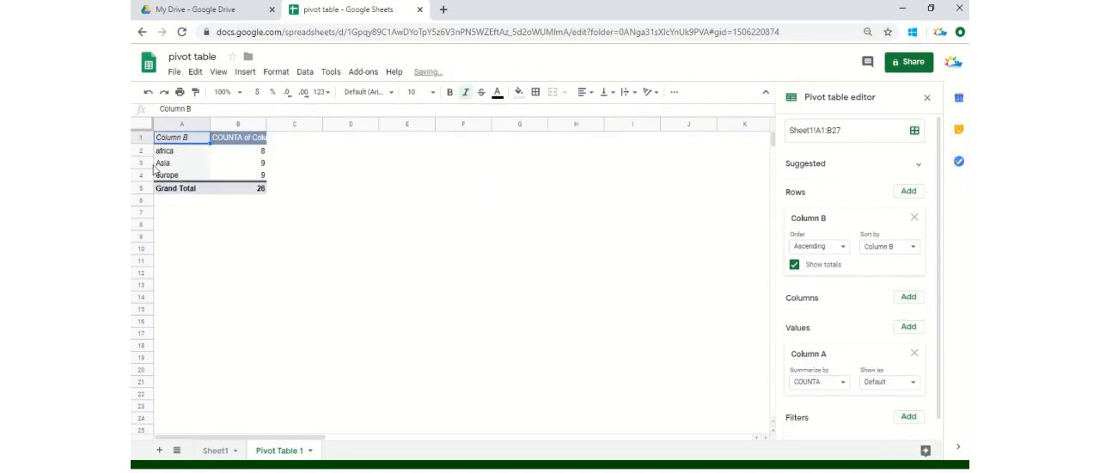